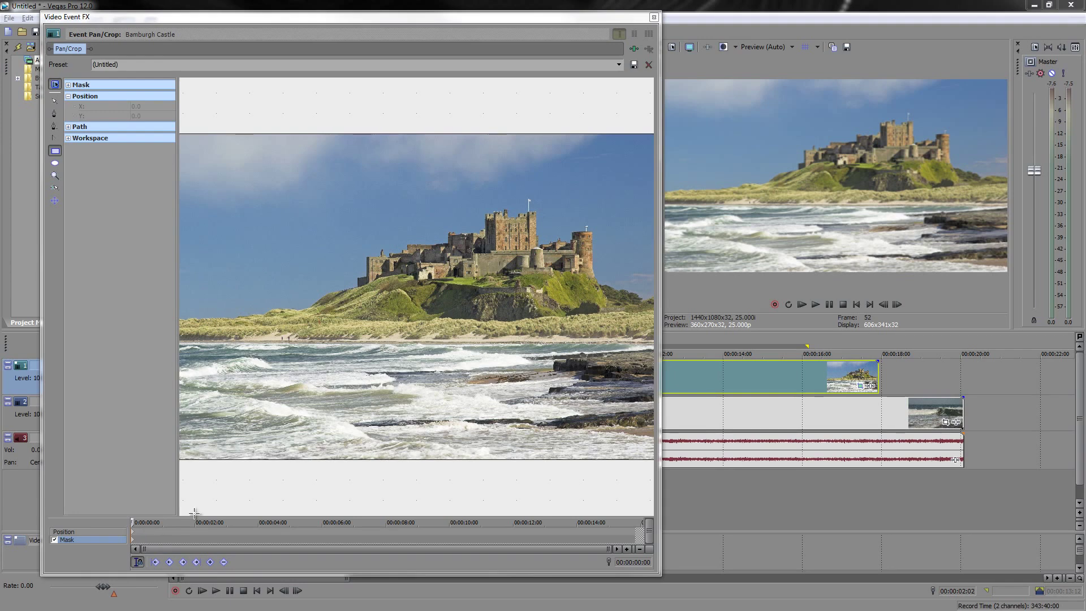
Draw a closed bezier mask around the sky and hillside left of the castle, then make it negative.
click(54, 114)
click(242, 191)
click(279, 192)
drag(364, 227, 364, 281)
click(353, 313)
drag(235, 297, 235, 272)
click(242, 211)
click(280, 192)
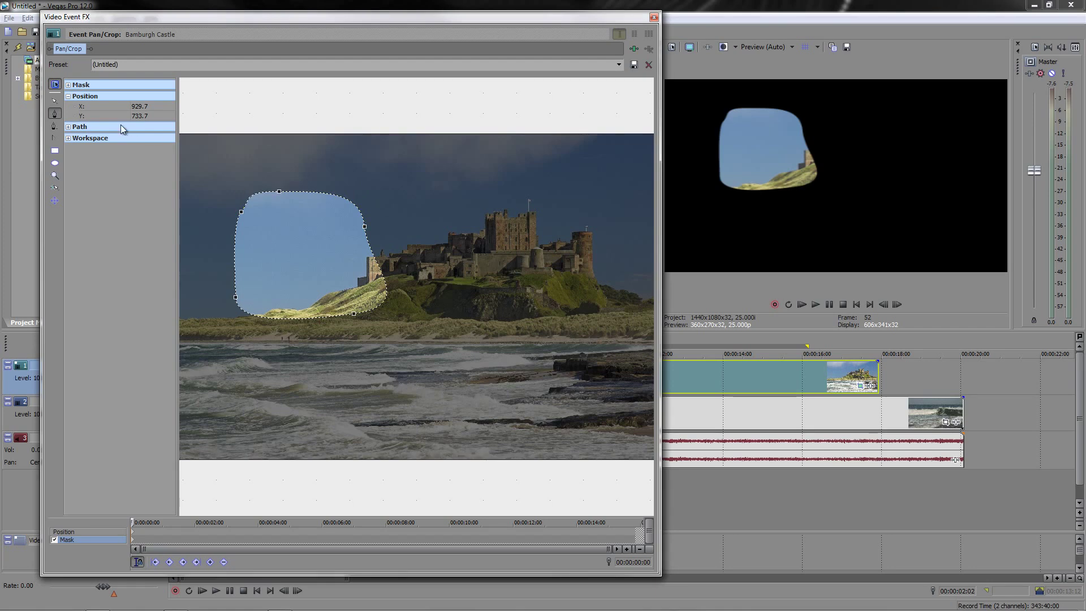
click(55, 102)
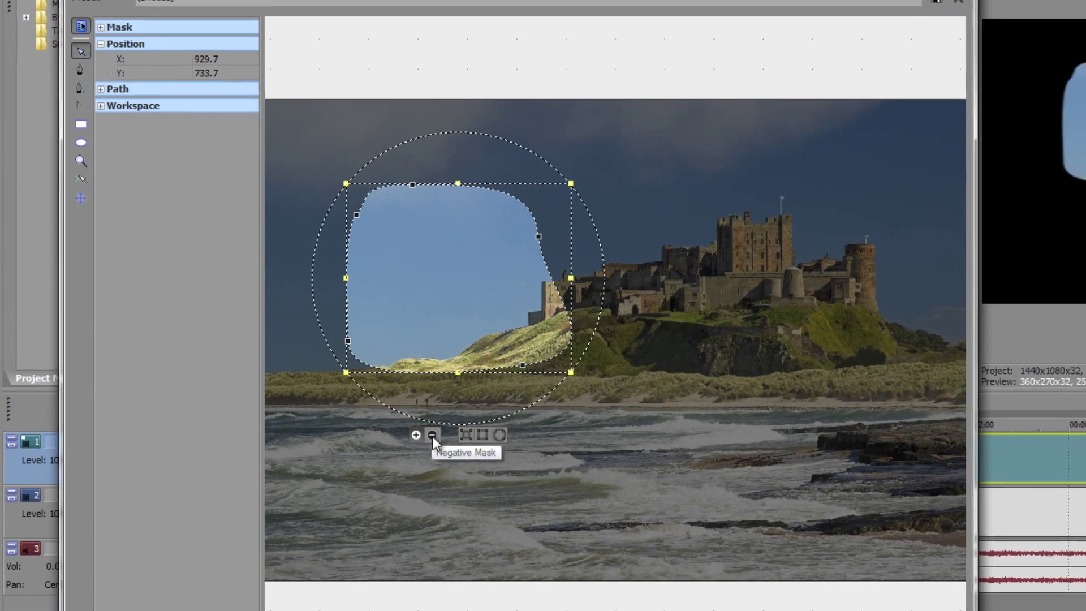
click(446, 444)
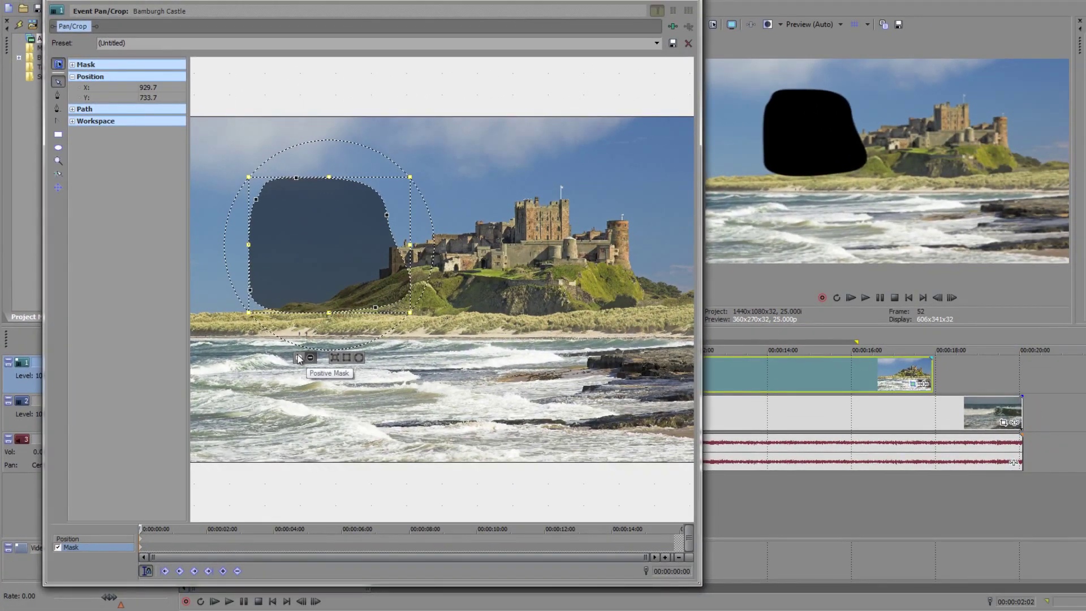
click(300, 358)
click(310, 357)
click(299, 358)
click(310, 358)
click(300, 358)
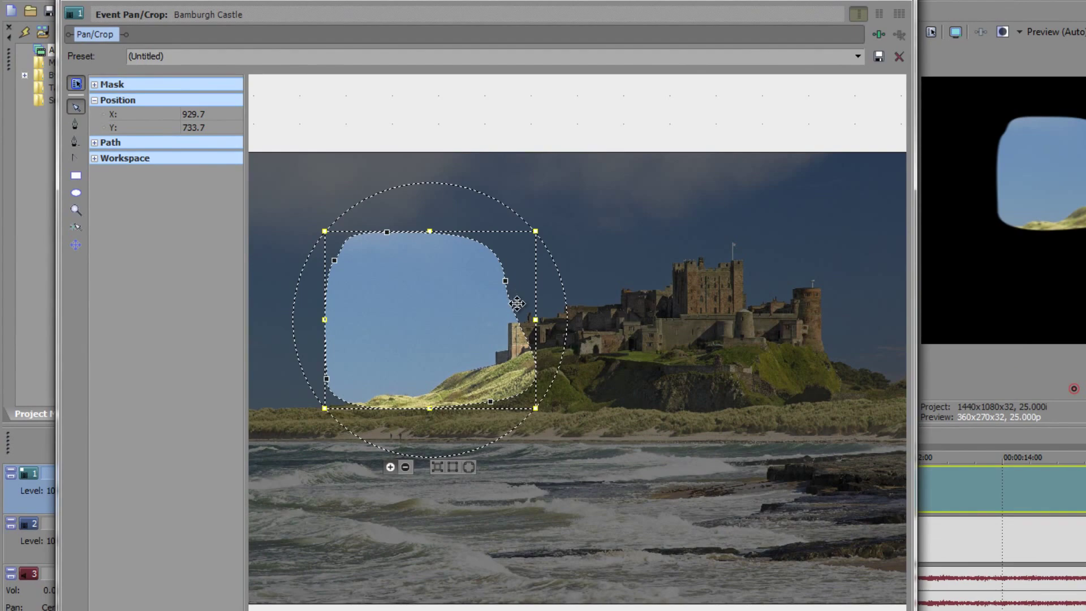
Set the mask to Feather Outside, raise Feather % to soften the edge, then reset it to zero.
click(467, 468)
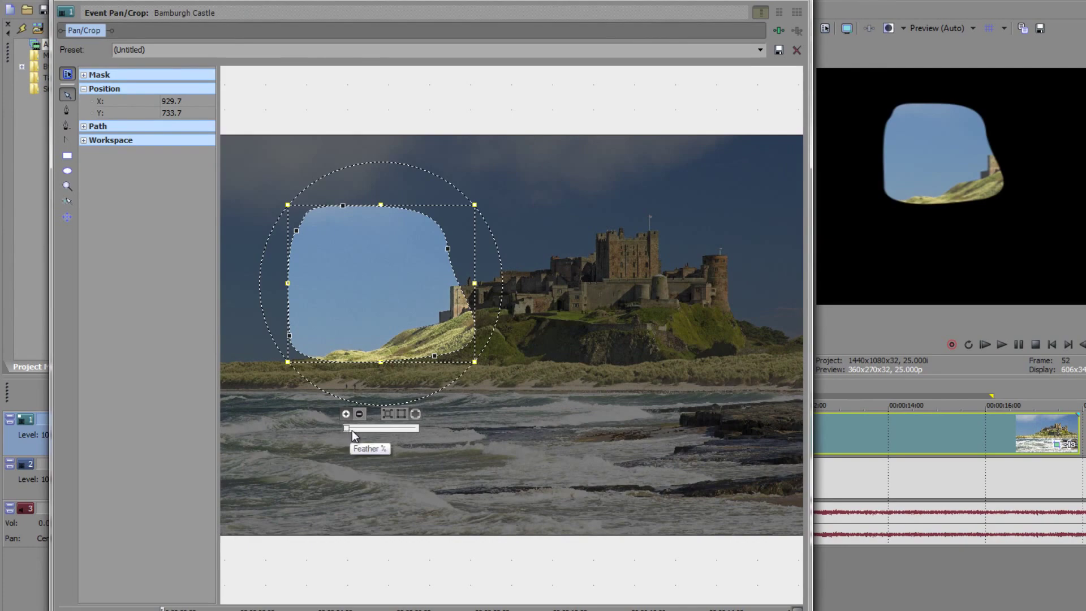
drag(347, 429, 352, 447)
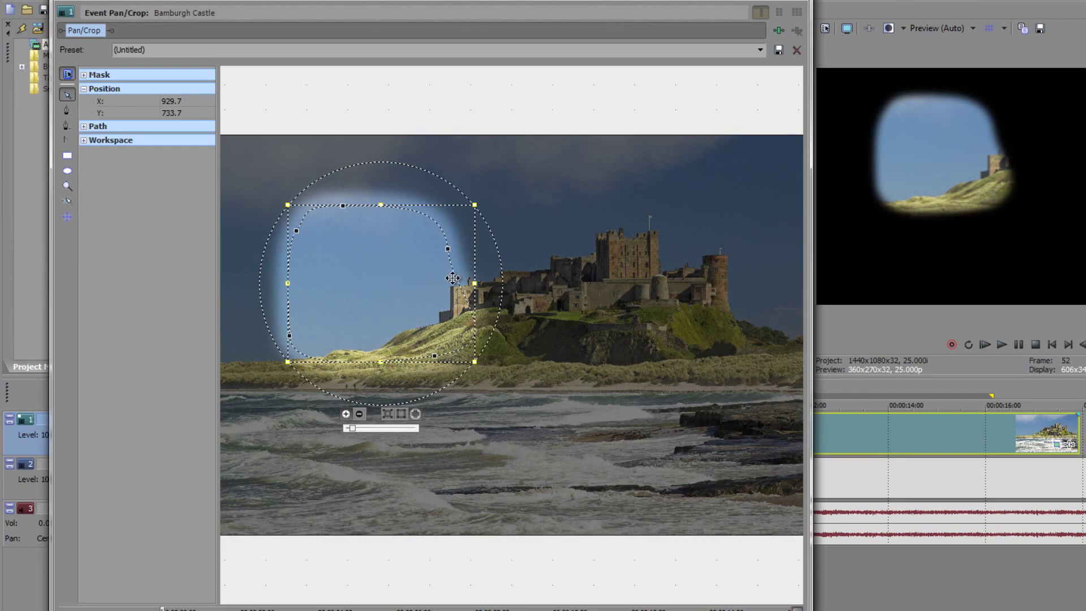
click(399, 429)
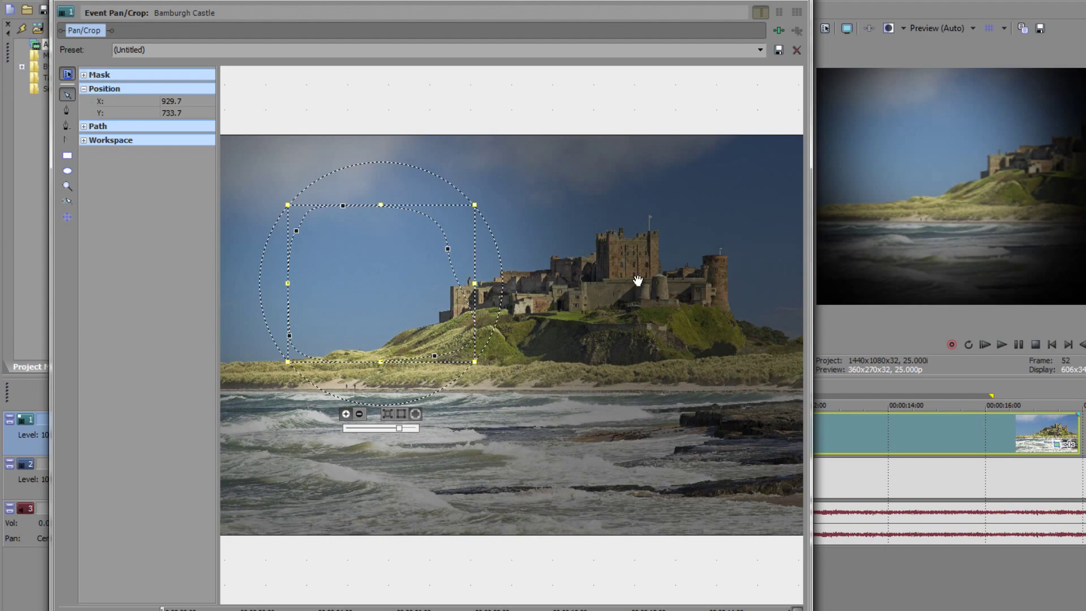
click(348, 429)
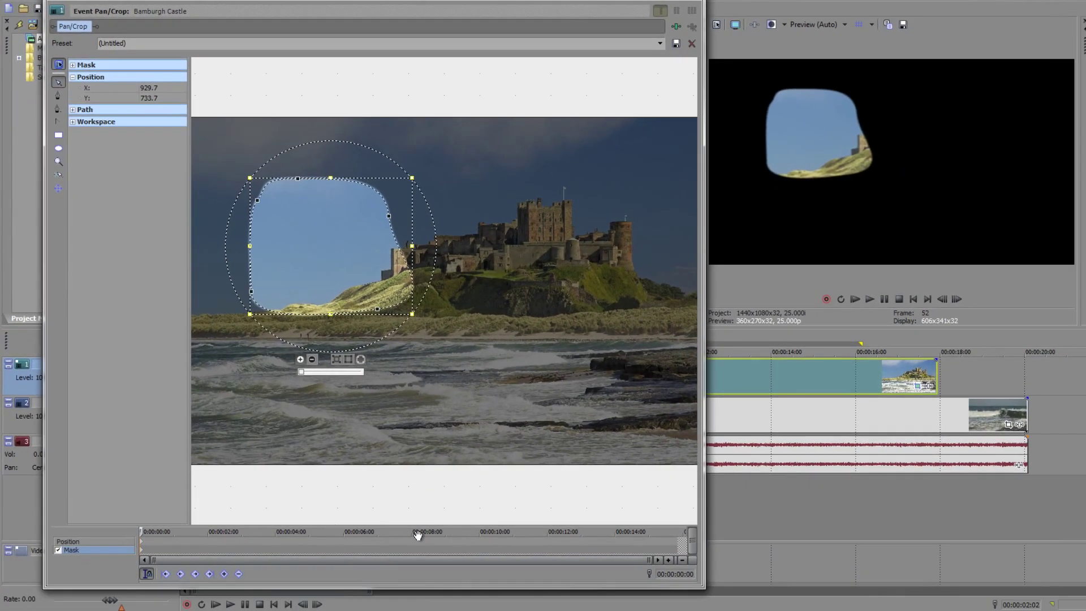
At 00:00:08:17, widen the mask's right side across the whole castle to create a keyframe.
click(435, 540)
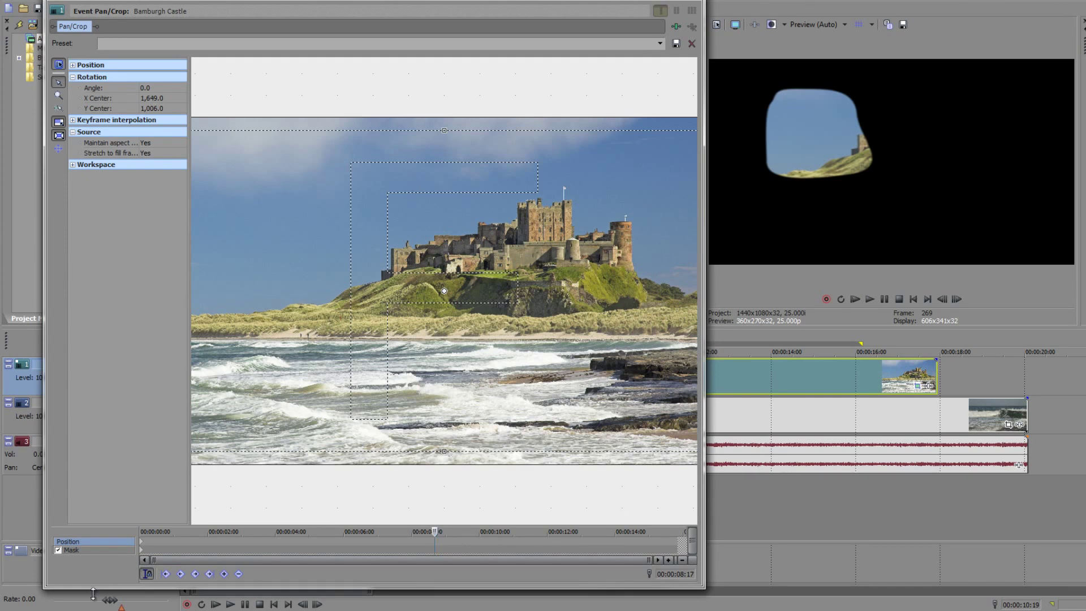
click(87, 554)
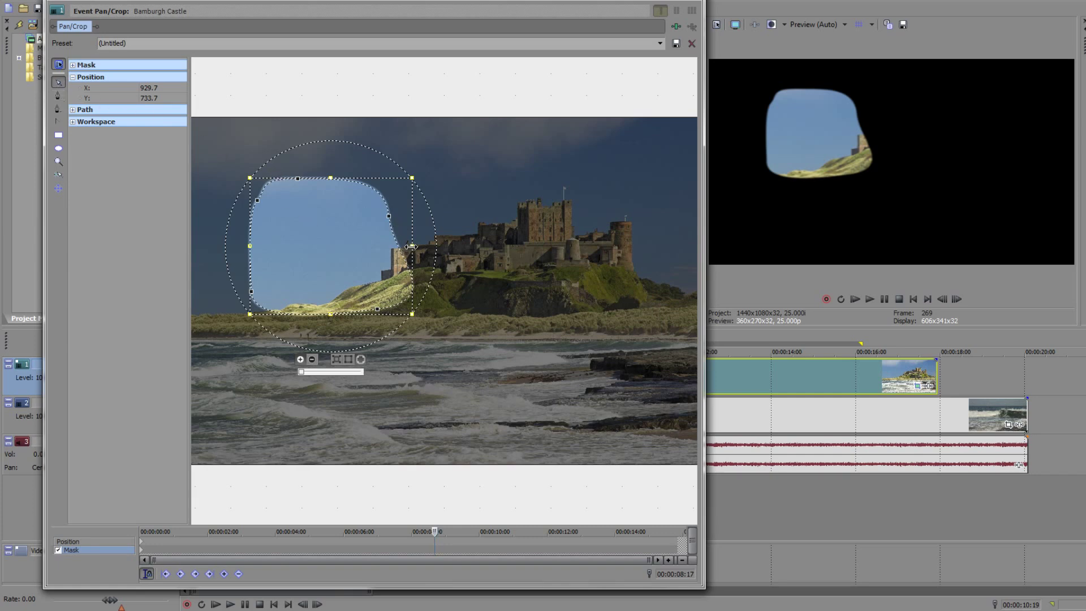
drag(411, 247, 643, 249)
click(366, 230)
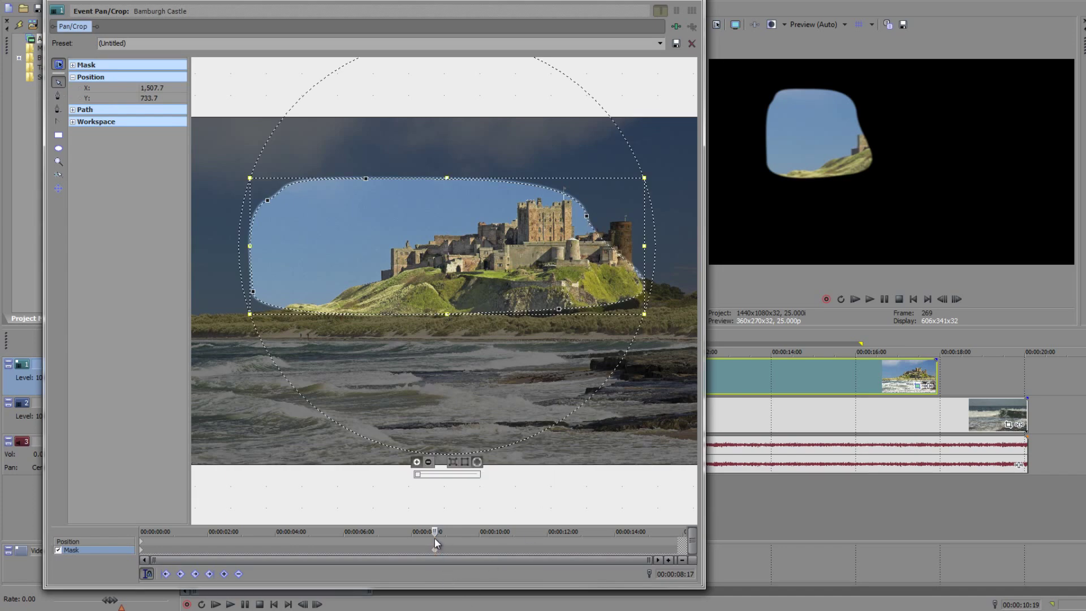
Scrub the keyframe timeline from the clip start past 00:00:09:04 to check the mask widening.
key(Left)
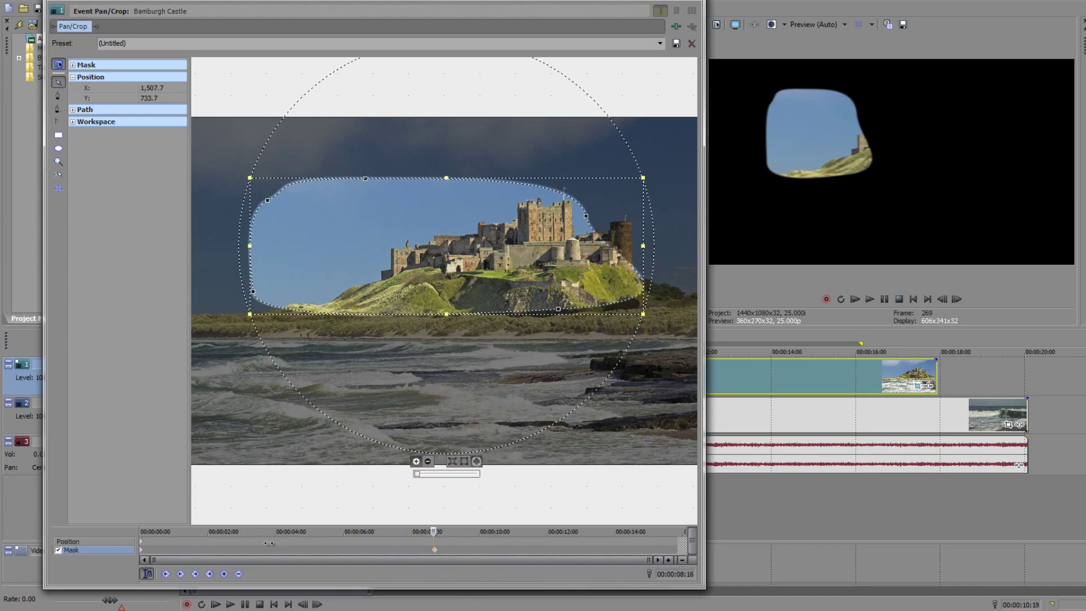
click(190, 548)
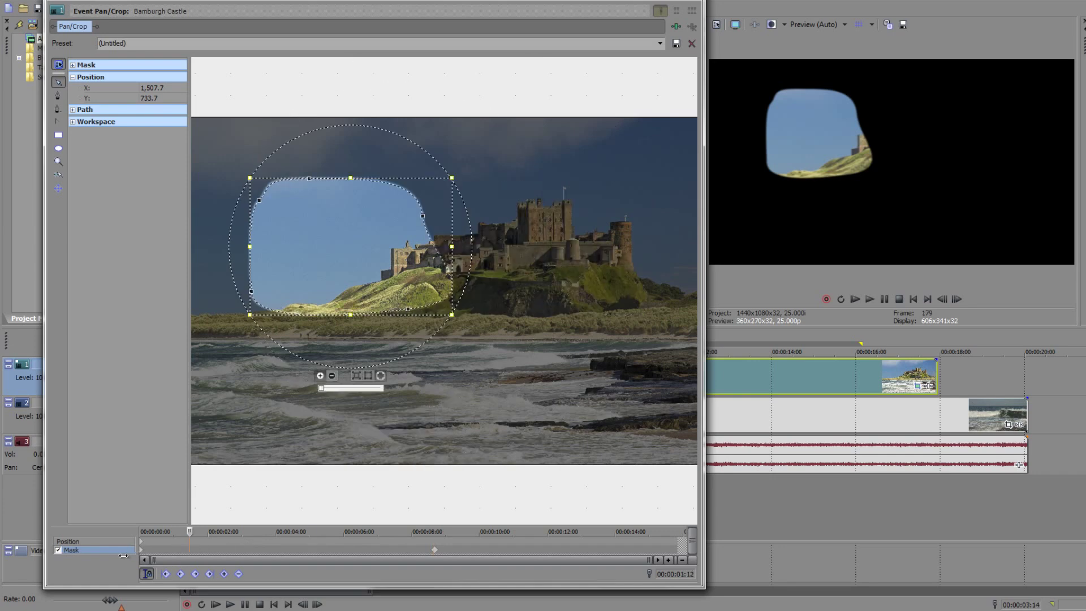
drag(112, 557, 145, 555)
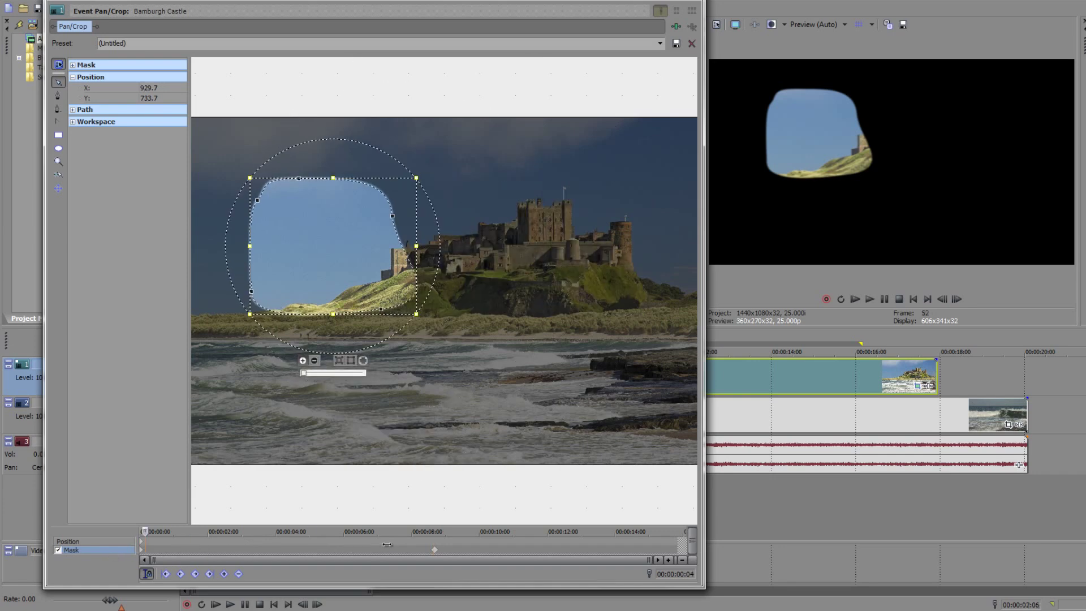
click(362, 541)
click(450, 536)
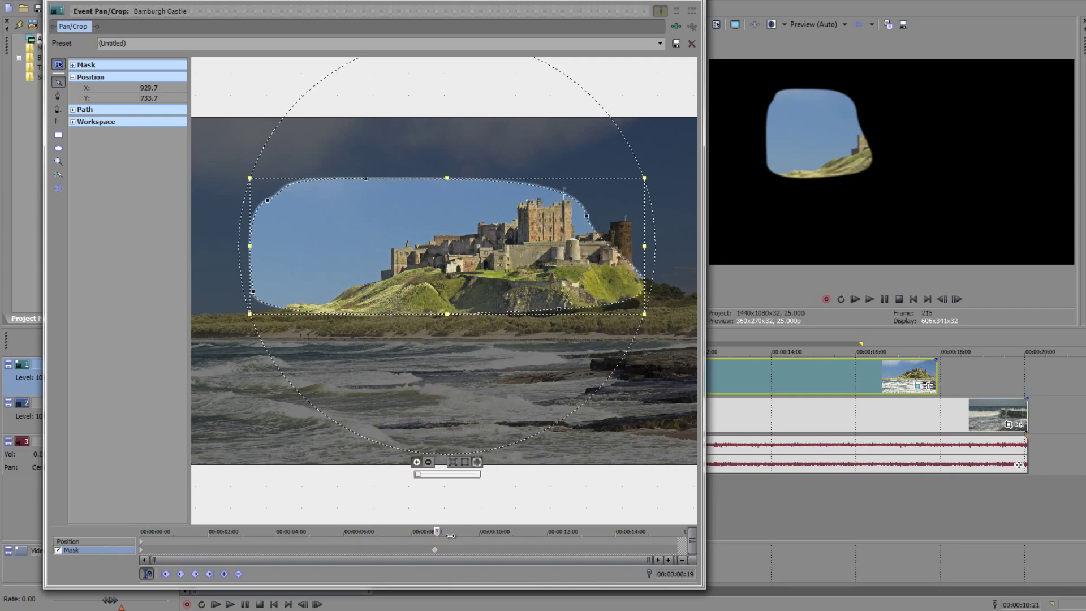
click(450, 535)
click(273, 541)
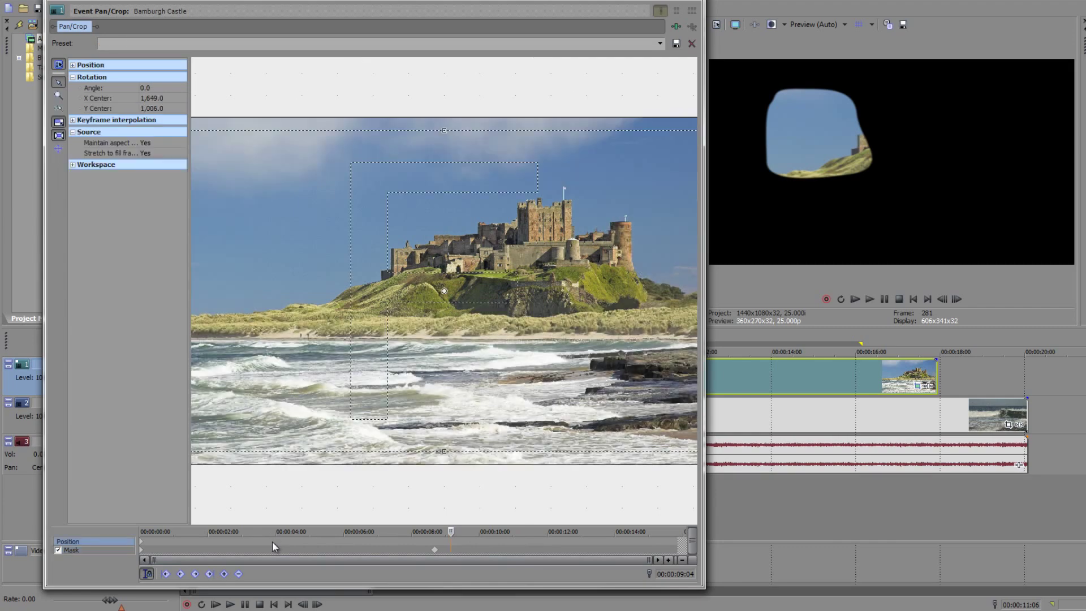
Draw an oval mask around the castle's right tower.
click(96, 552)
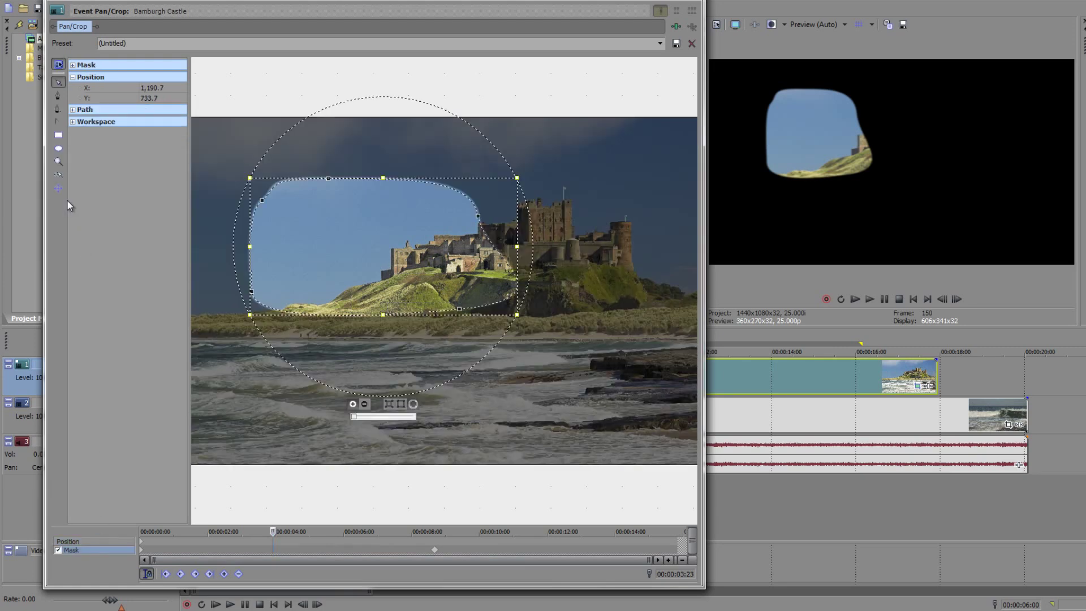
click(59, 149)
drag(548, 165, 654, 271)
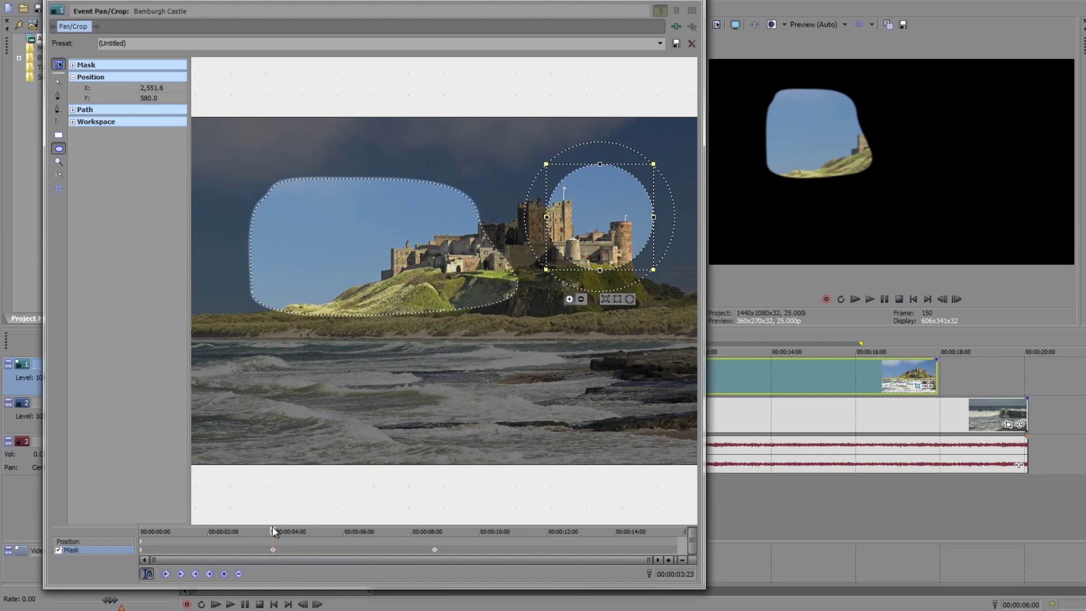
Review the mask over time, then select all mask points and align the cursor with the 8-second keyframe.
key(Left)
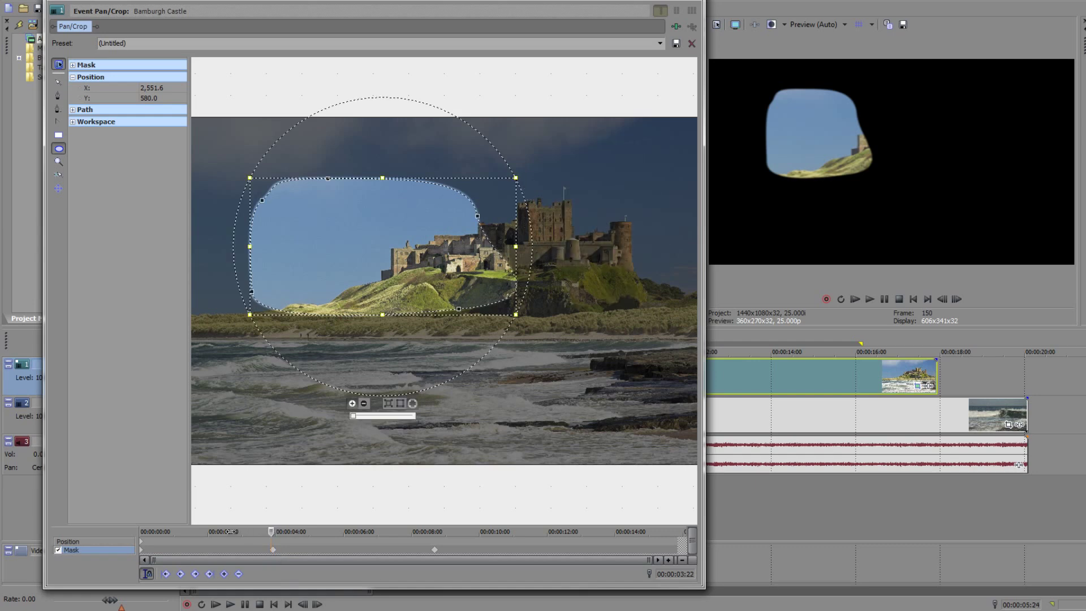
click(227, 532)
drag(257, 534, 306, 540)
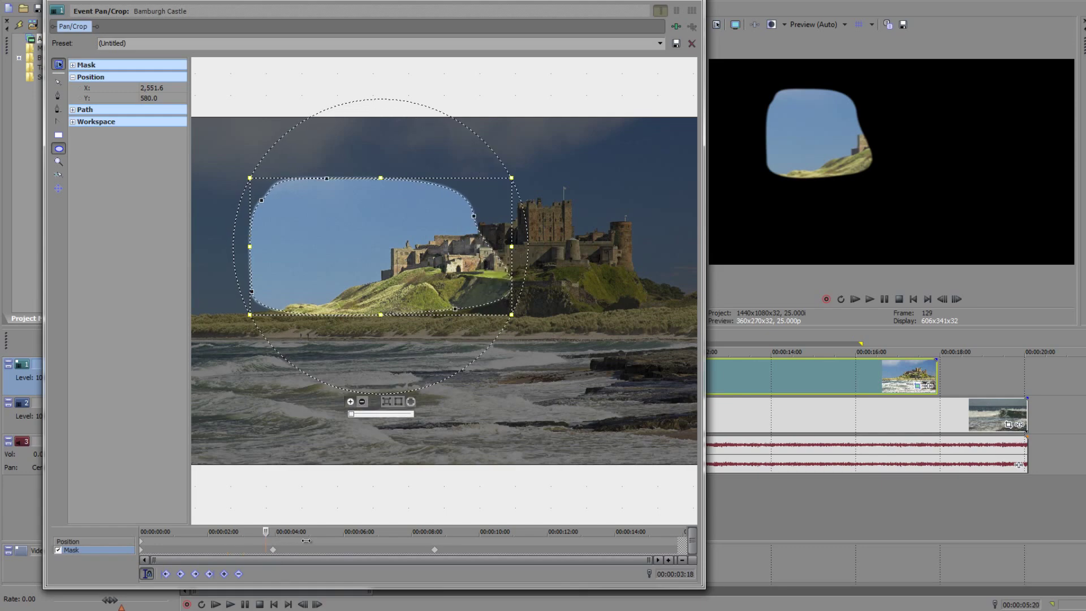
mouse_move(298, 609)
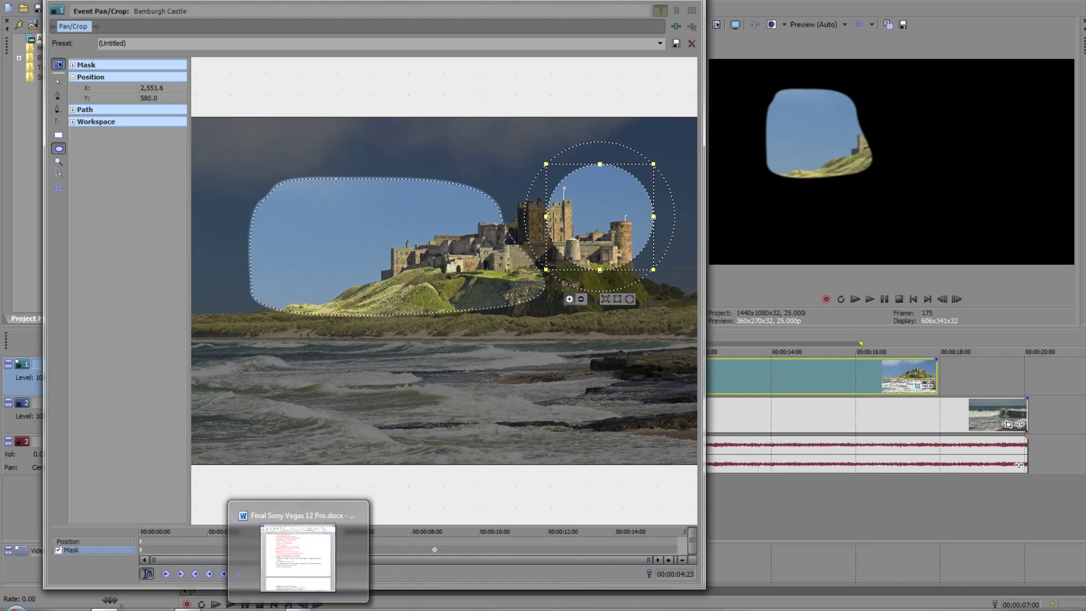
click(799, 376)
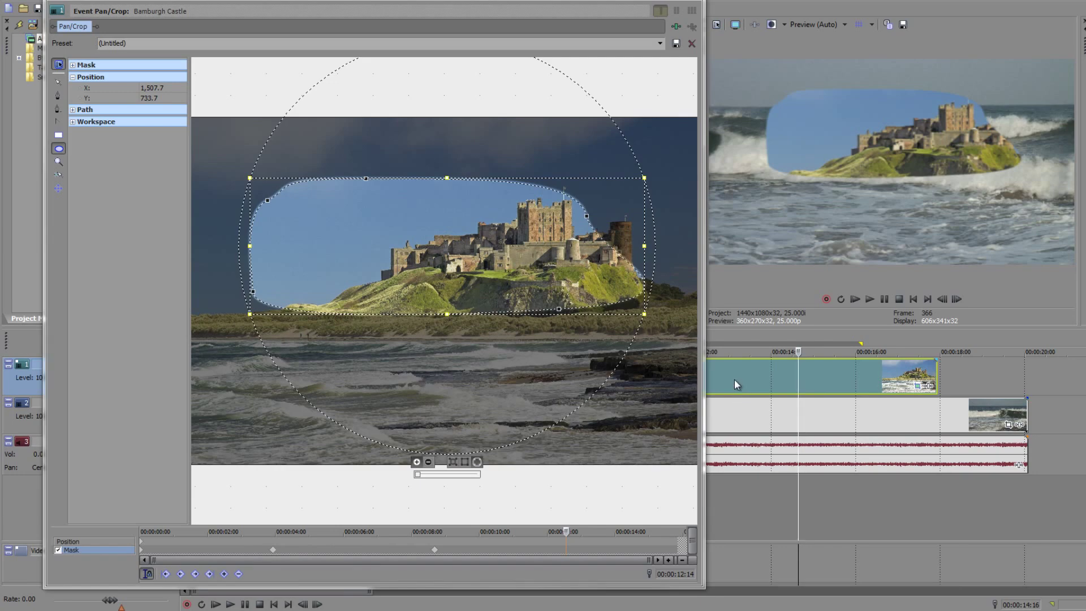
click(733, 402)
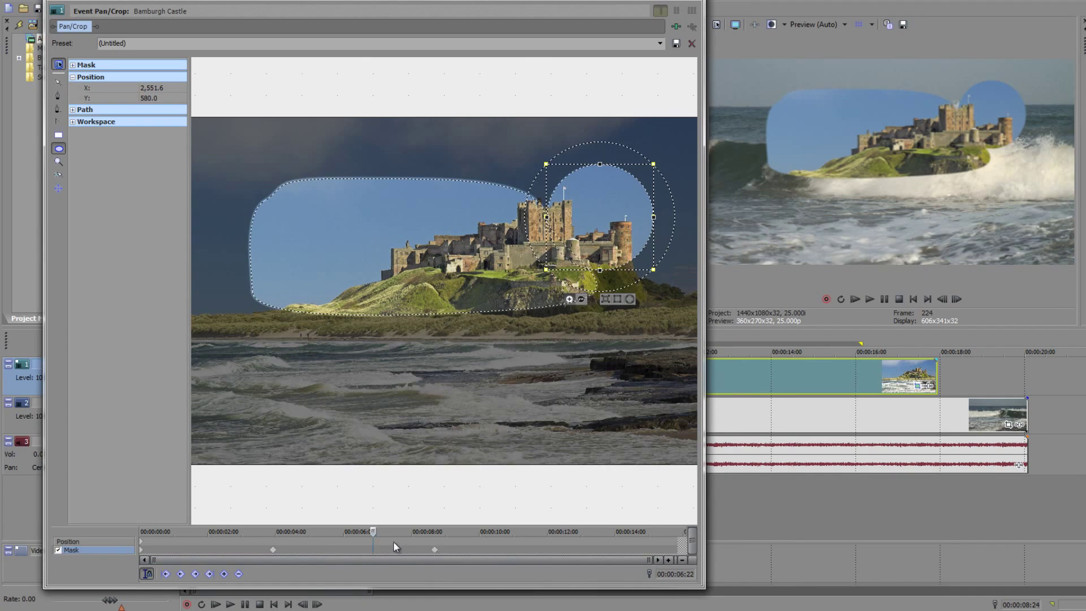
key(ctrl+a)
click(430, 532)
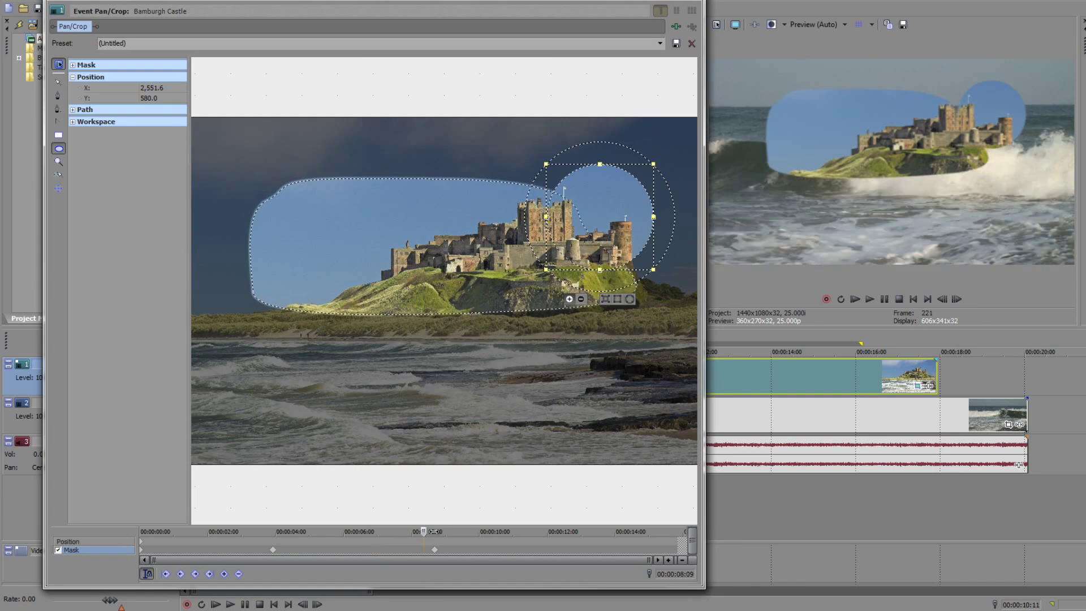
drag(439, 532, 506, 532)
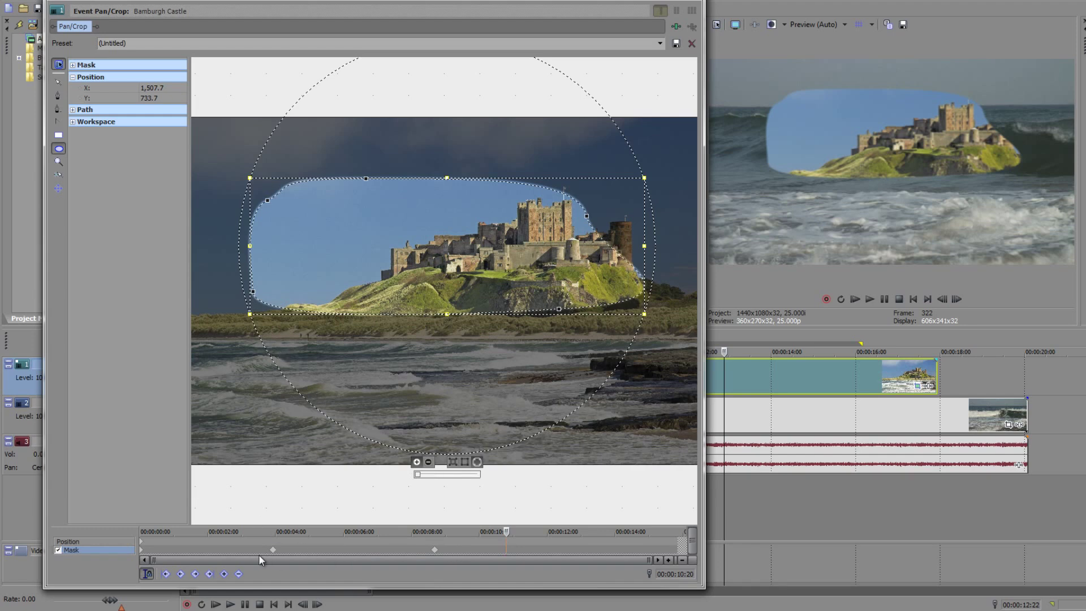
Delete the mask keyframes after 00:00:01:21 and then the mask shape at the clip start.
click(203, 554)
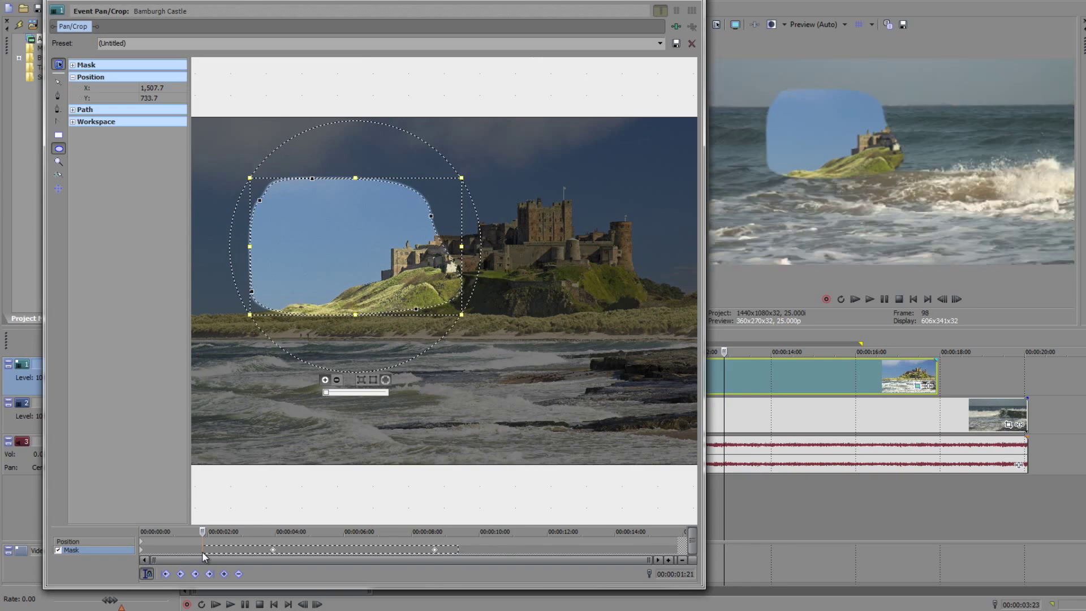
key(Delete)
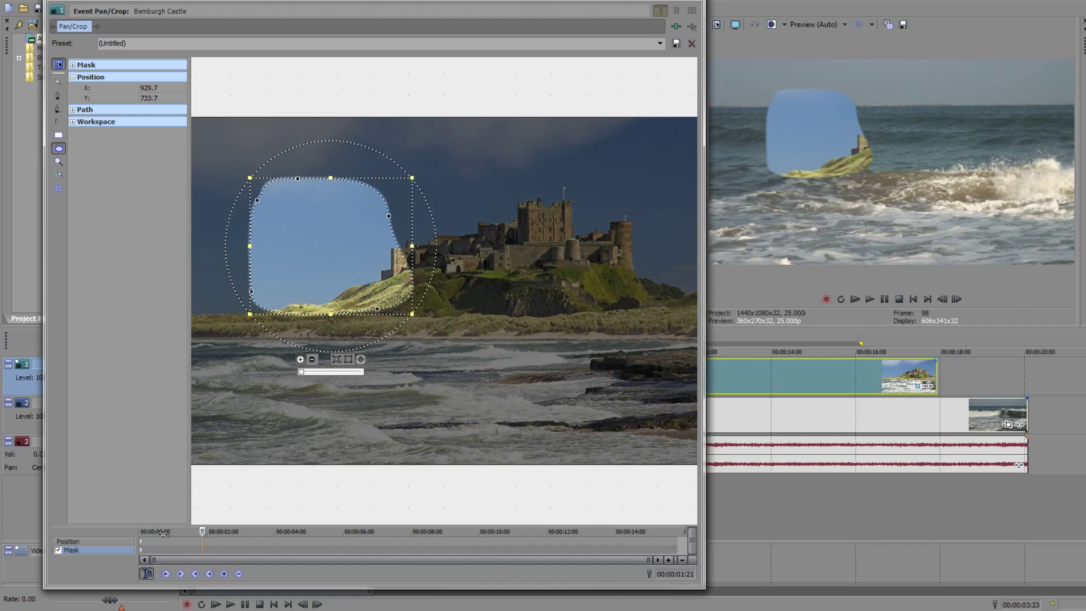
key(Home)
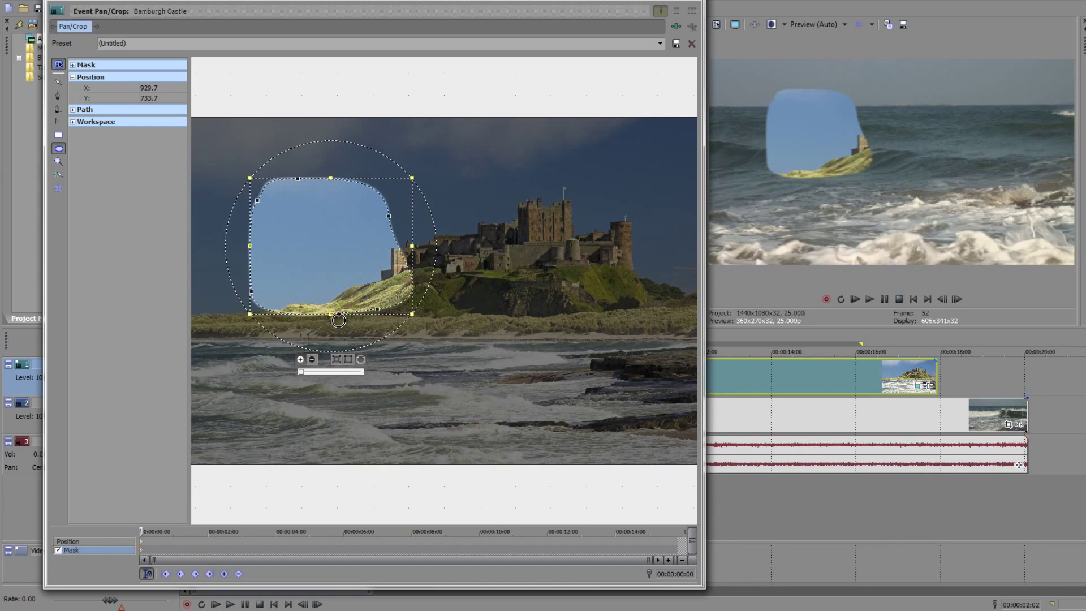
key(Delete)
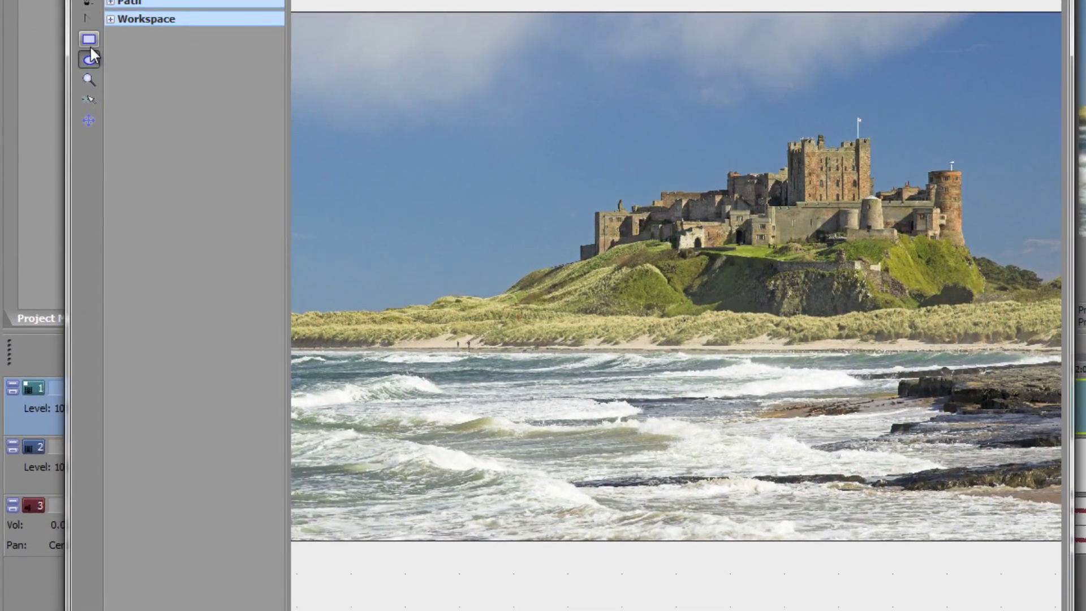
Draw a trial rectangle mask over the castle, then undo it.
click(90, 41)
drag(552, 130, 985, 417)
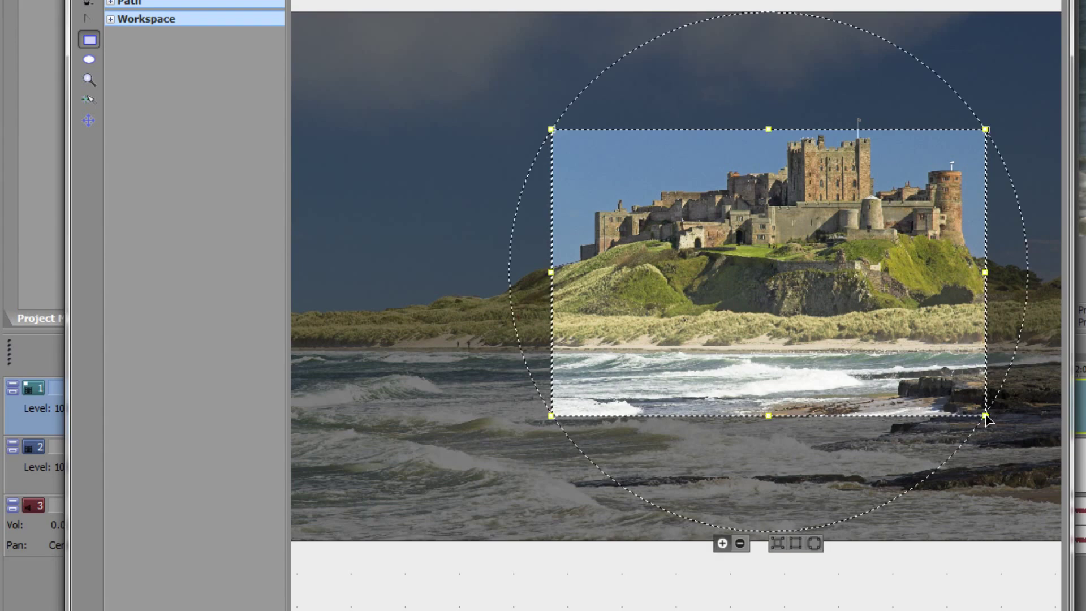
key(ctrl+z)
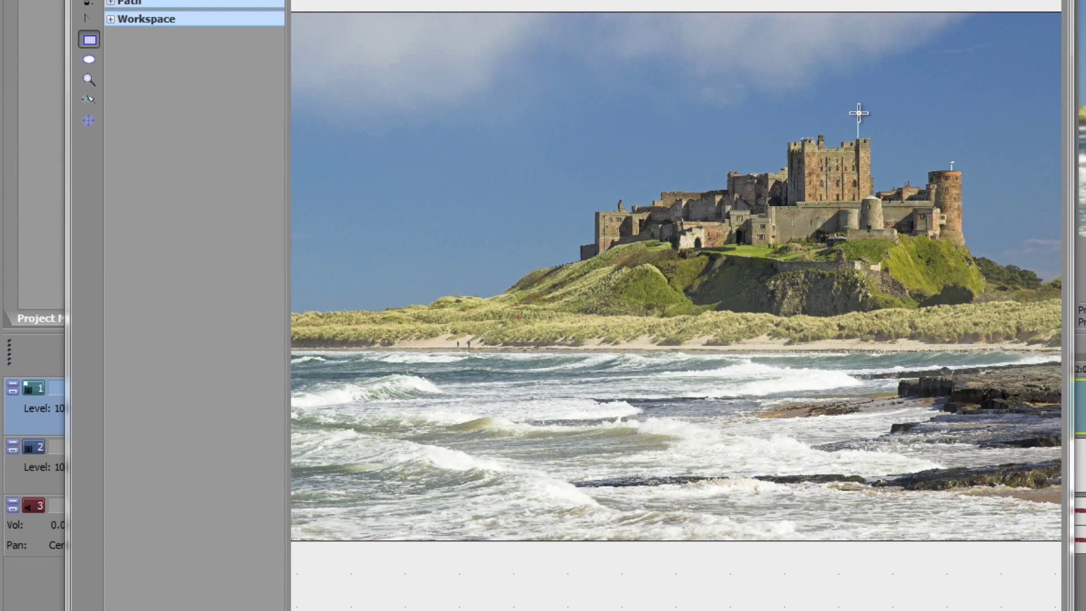
Draw a small rectangle mask by the flagpole tower, delete it, and start another near the keep.
drag(859, 119, 1004, 154)
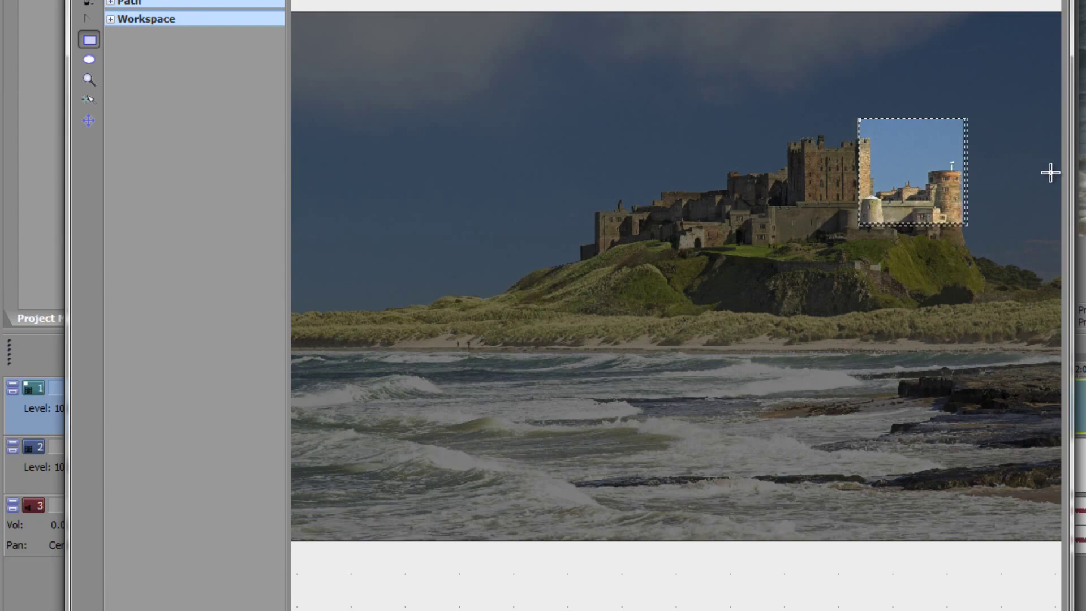
drag(966, 163, 985, 190)
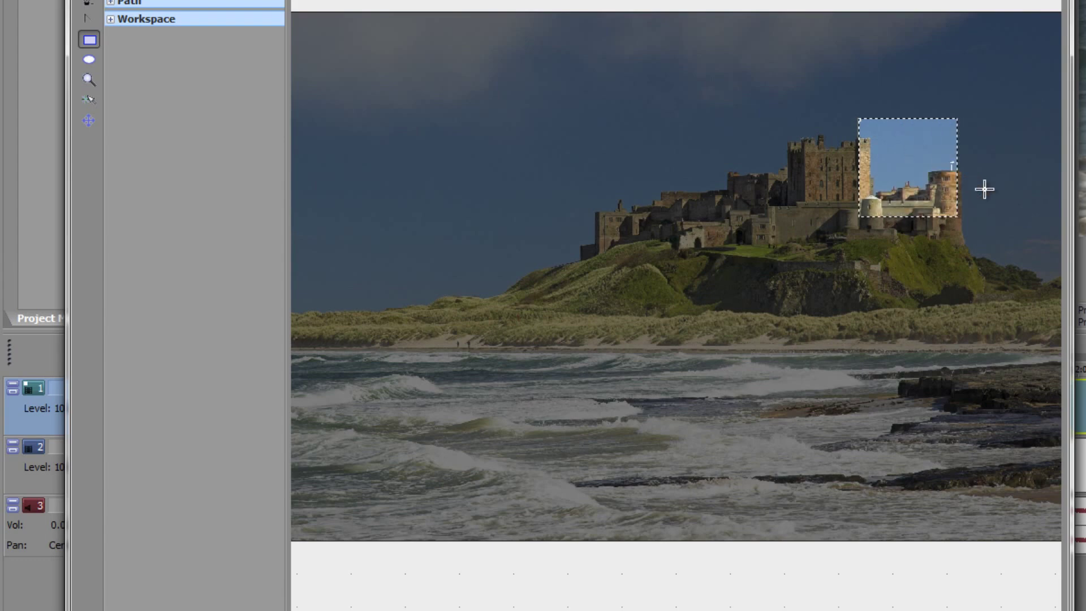
drag(985, 190, 985, 189)
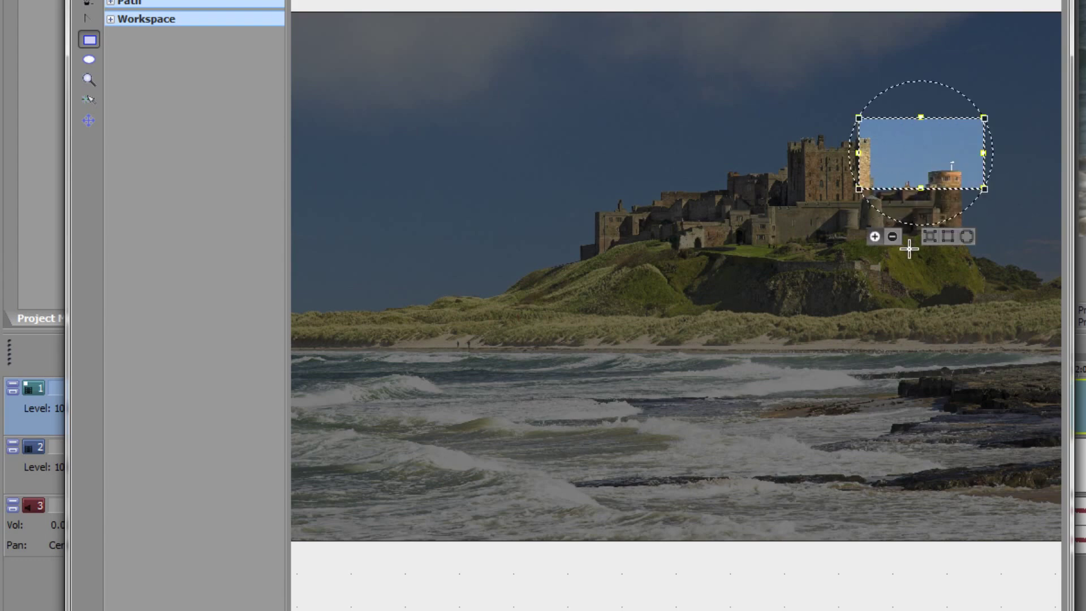
key(Delete)
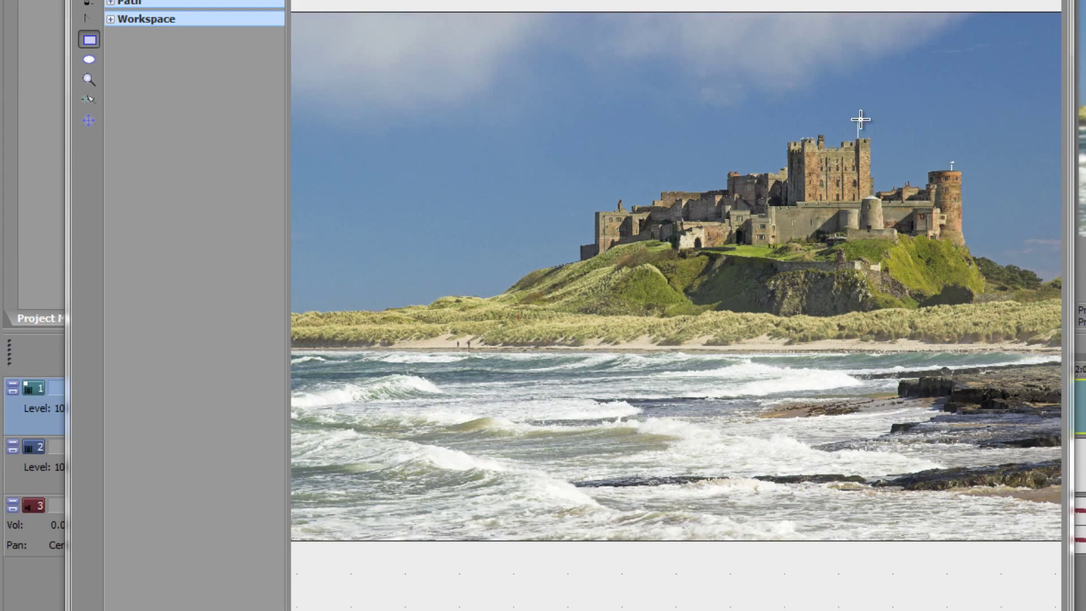
drag(861, 119, 936, 169)
drag(753, 89, 843, 141)
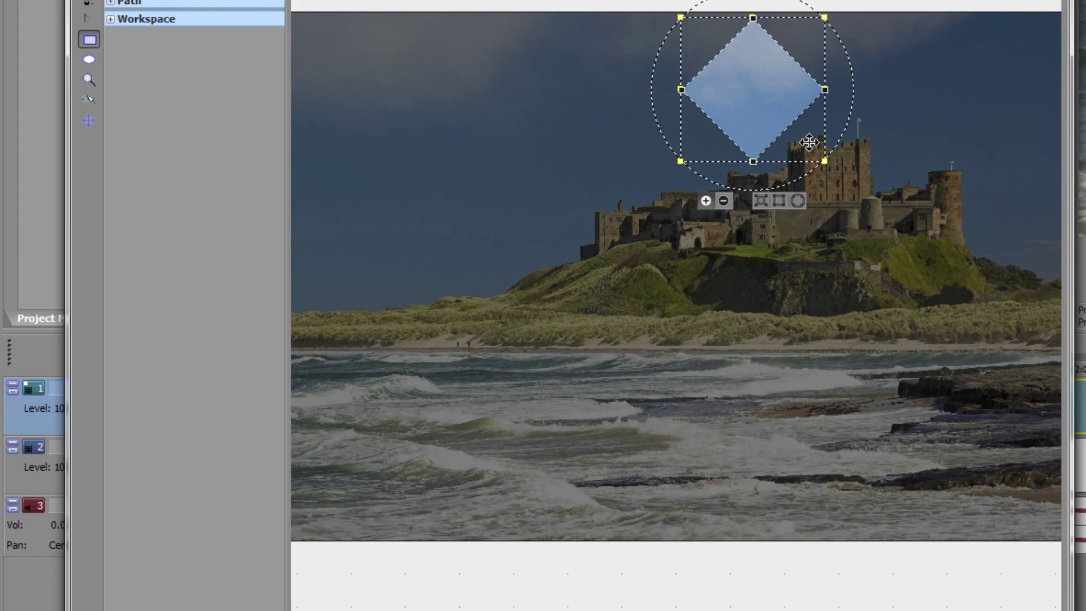
key(Delete)
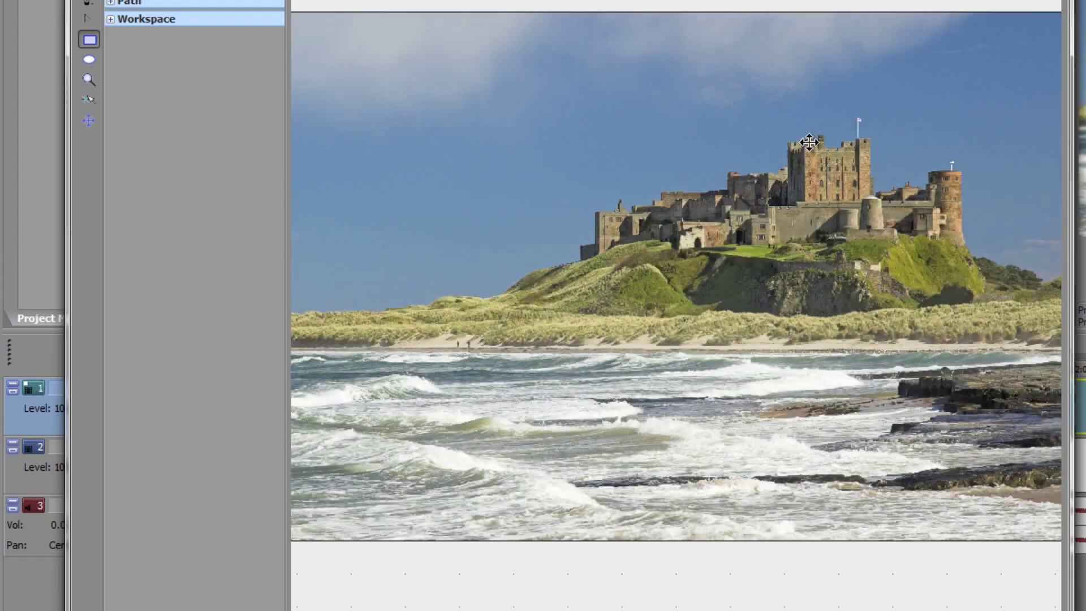
Draw an ellipse mask around the castle keep, then drag its handles to flatten and refit it.
click(88, 60)
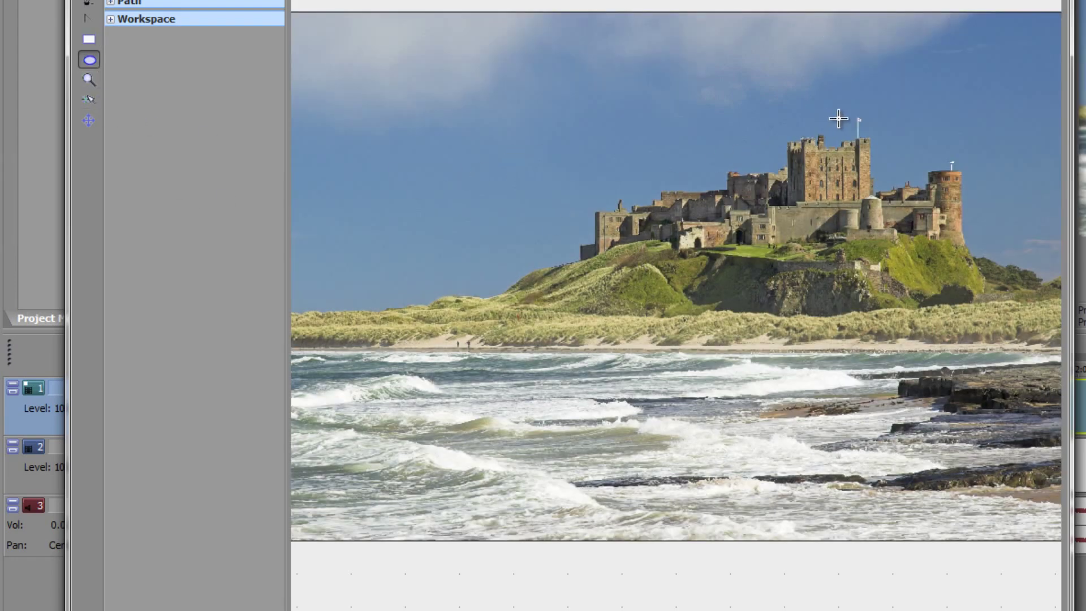
drag(859, 118, 938, 179)
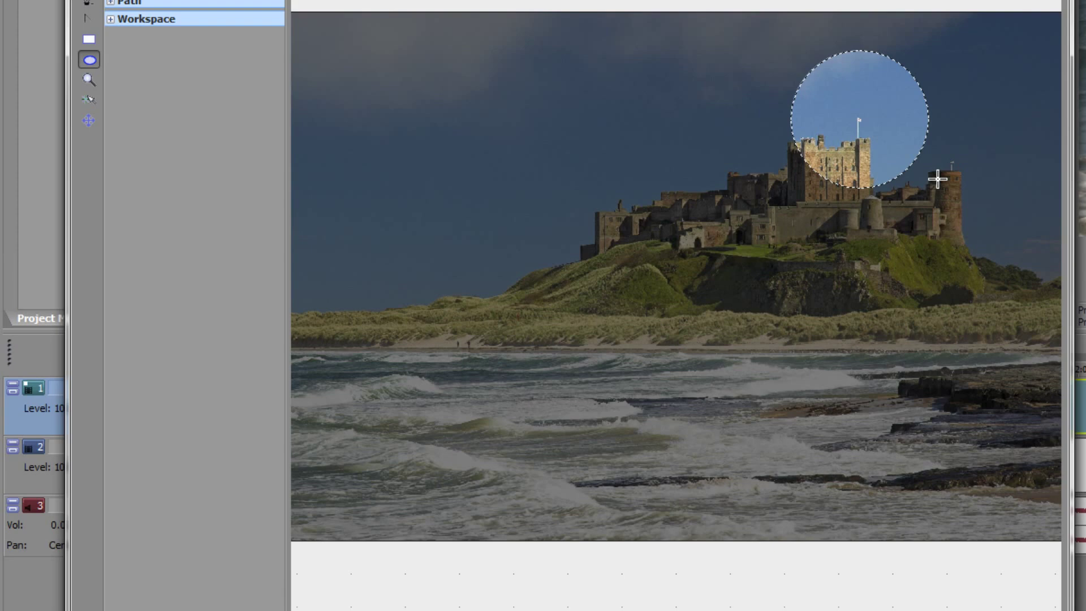
drag(938, 179, 937, 179)
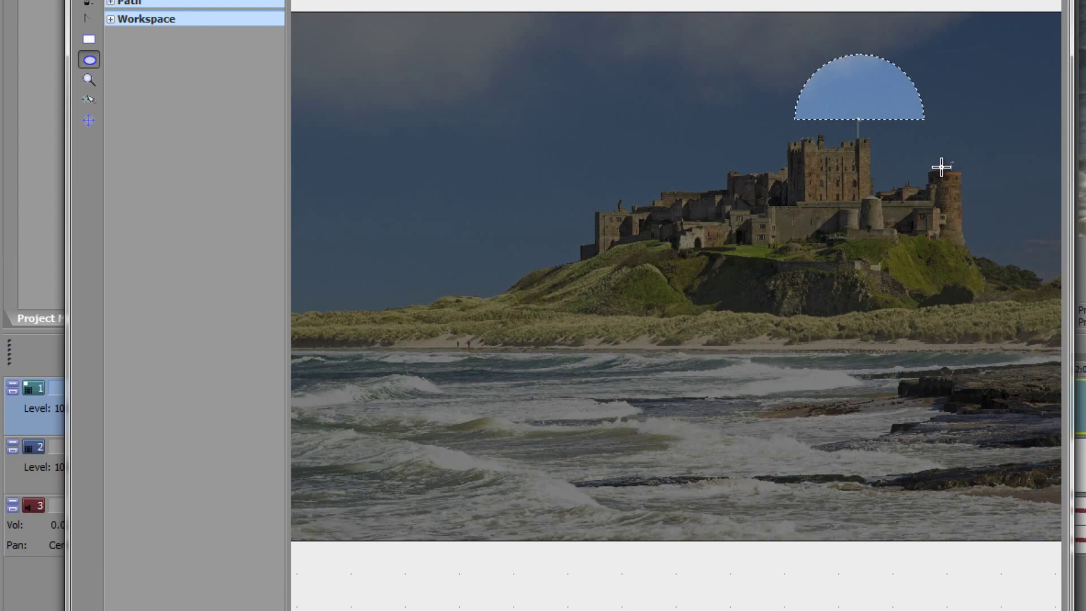
drag(942, 166, 963, 192)
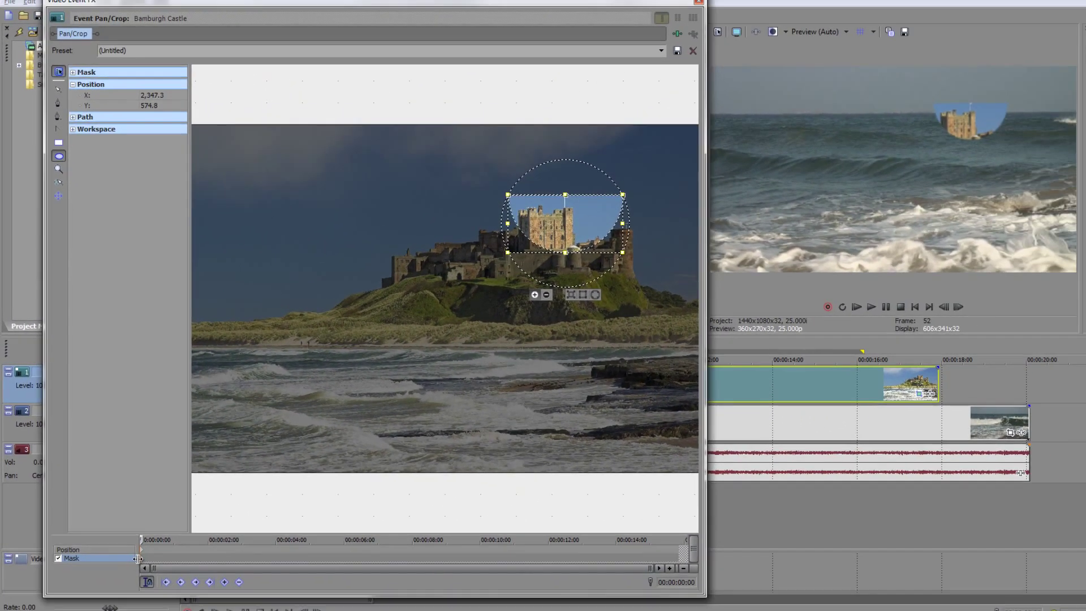
Toggle the mask to Negative and back to Positive, then narrow the ellipse from its right side.
click(546, 294)
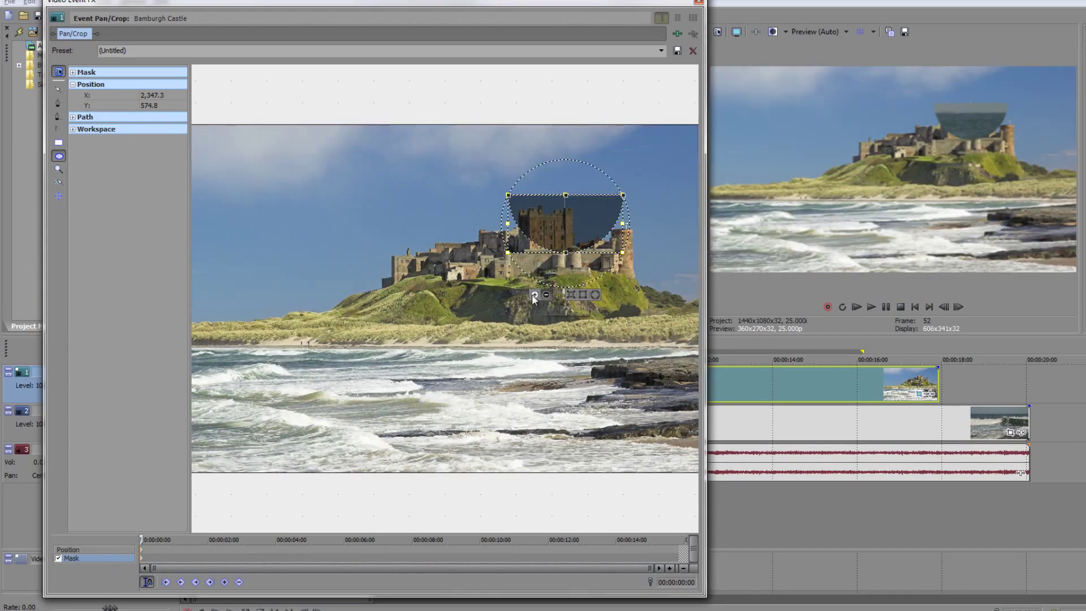
click(535, 294)
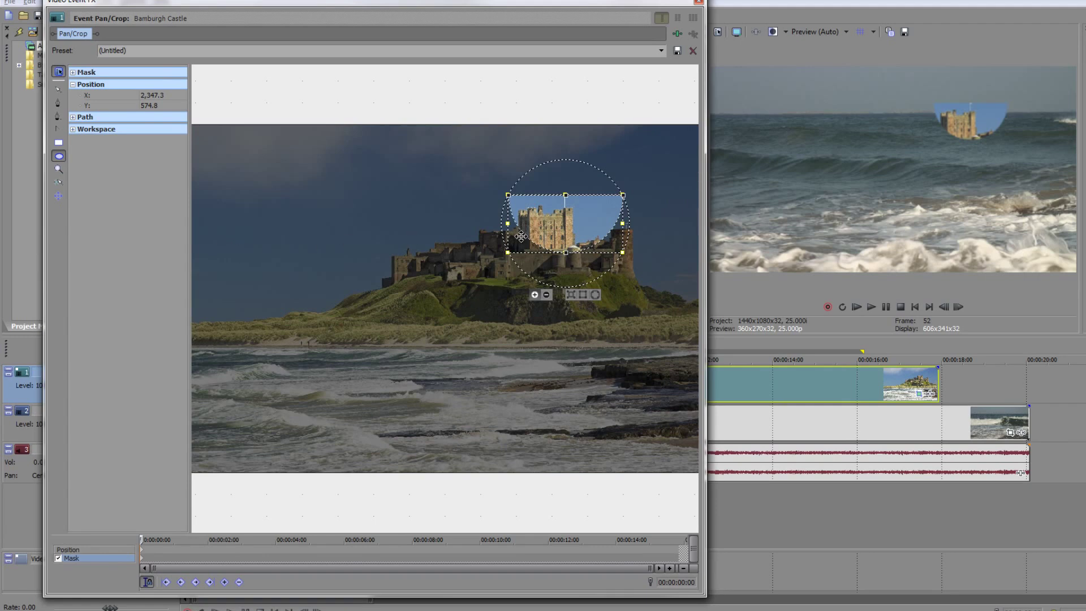
mouse_move(625, 223)
mouse_down()
mouse_move(548, 224)
mouse_move(631, 225)
mouse_move(549, 228)
mouse_move(595, 228)
mouse_move(566, 218)
mouse_move(666, 177)
mouse_move(653, 159)
mouse_move(630, 157)
mouse_move(587, 183)
mouse_move(574, 214)
mouse_move(598, 228)
mouse_move(607, 177)
mouse_move(557, 187)
mouse_move(590, 185)
mouse_move(605, 216)
mouse_move(597, 248)
mouse_move(565, 269)
mouse_move(520, 273)
mouse_move(590, 268)
mouse_move(601, 186)
mouse_move(540, 166)
mouse_move(517, 209)
mouse_move(584, 241)
mouse_move(557, 244)
mouse_up()
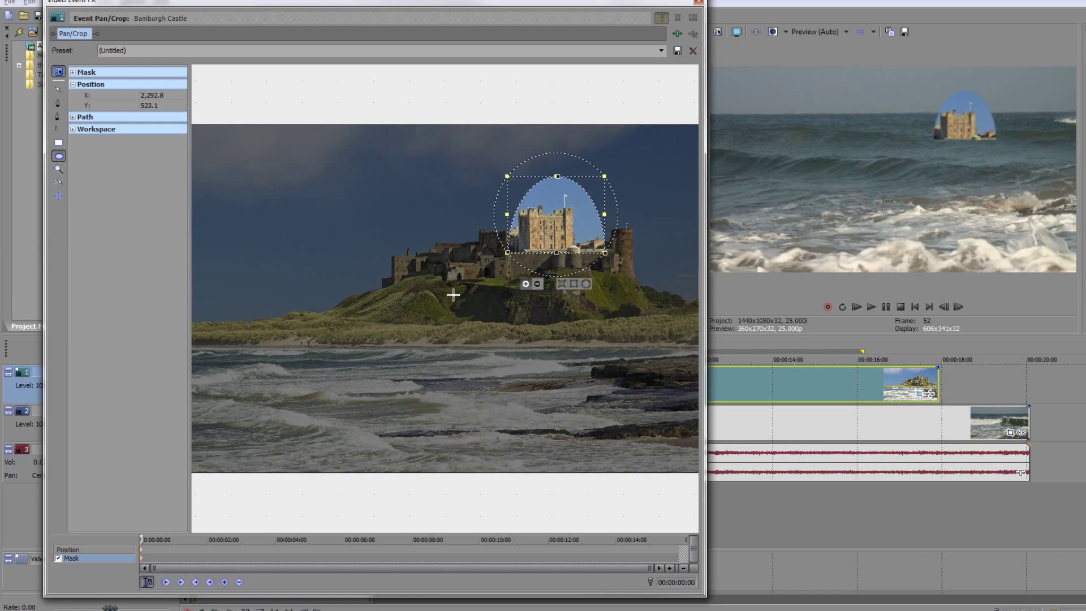